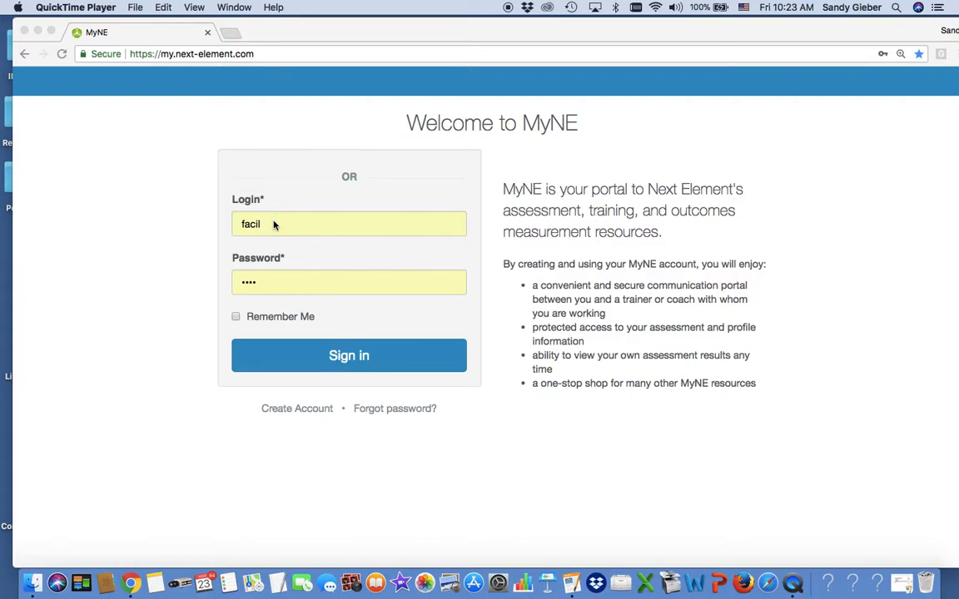
- Sign in to the MyNE portal with the prefilled facilitator login, dismiss the success notice and shift the browser window fully into view
{"action": "left_click", "coordinate": [343, 355]}
{"action": "left_click", "coordinate": [349, 358]}
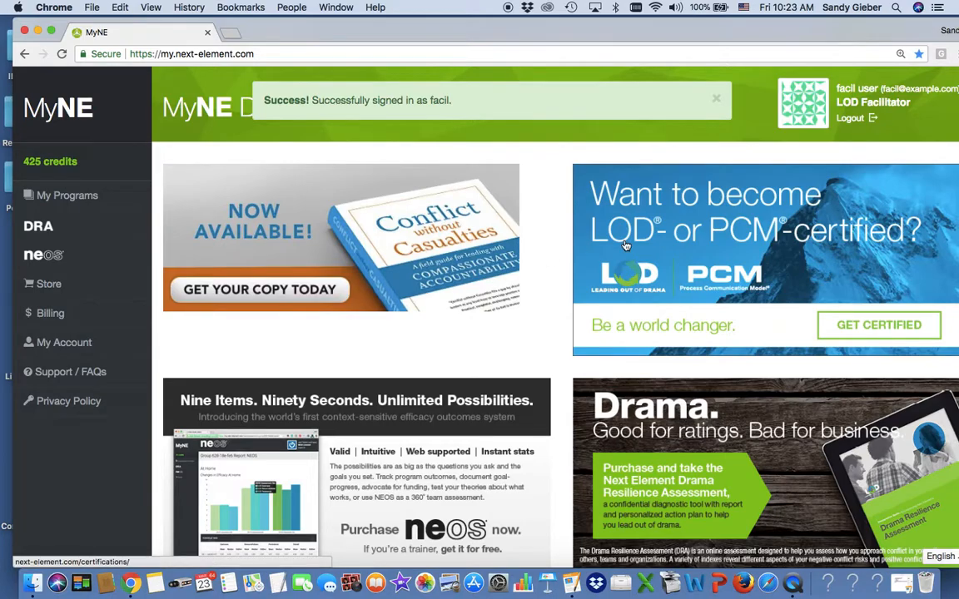
{"action": "left_click", "coordinate": [716, 99]}
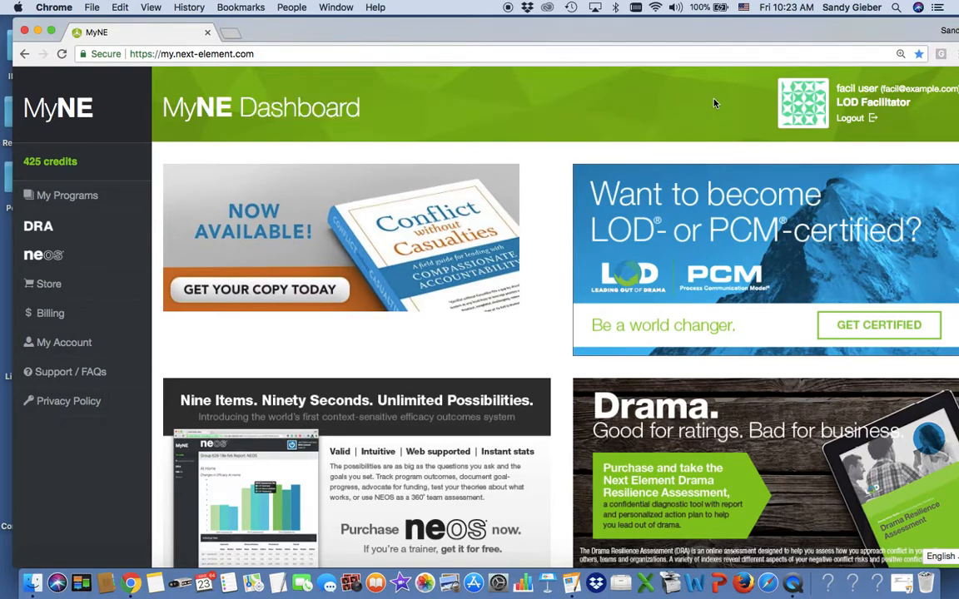
{"action": "left_click", "coordinate": [512, 36]}
{"action": "left_click_drag", "start_coordinate": [512, 36], "coordinate": [499, 36]}
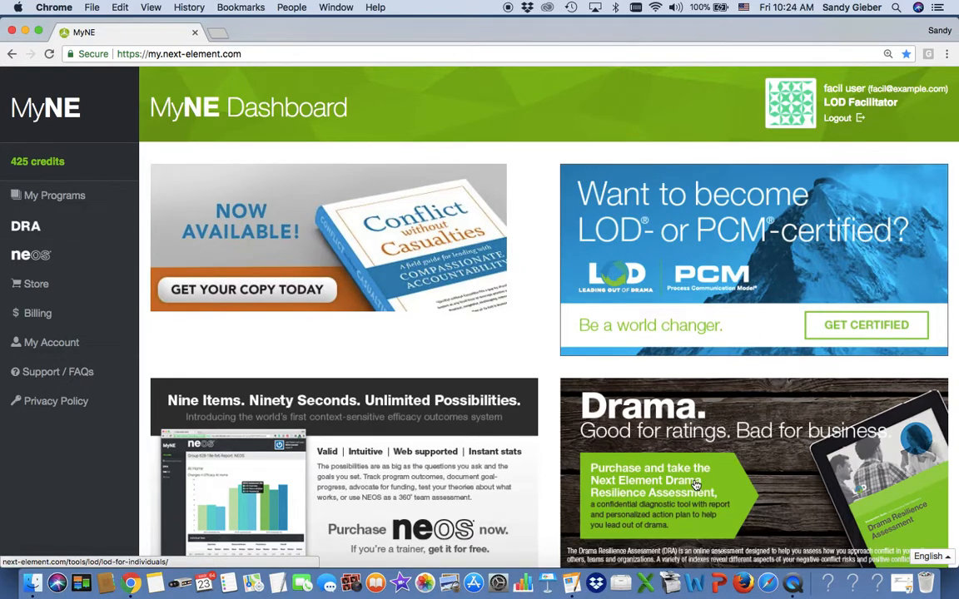
- Create a new program named "Next Element Conflict and You workshop"
{"action": "left_click", "coordinate": [69, 206]}
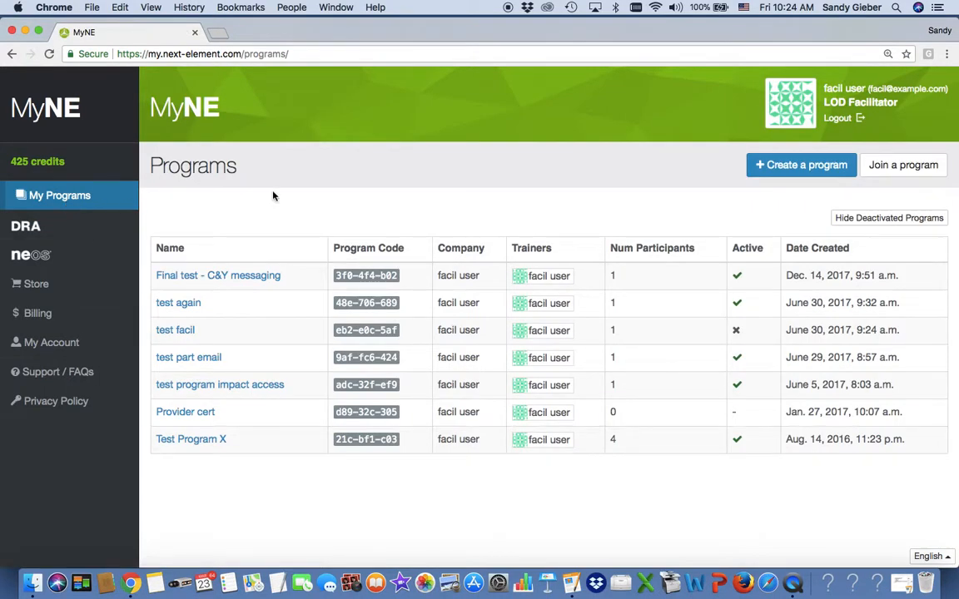
{"action": "left_click", "coordinate": [804, 166]}
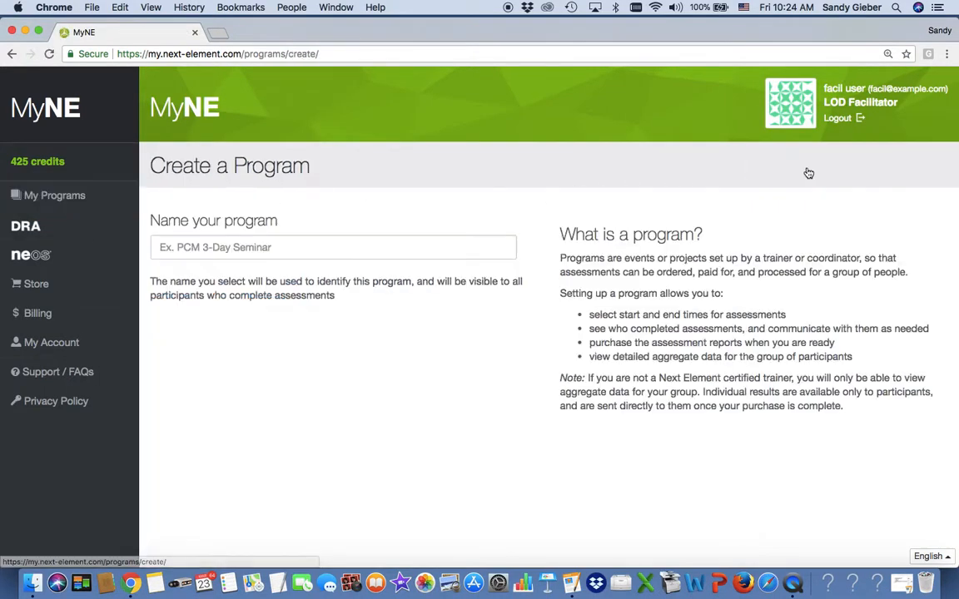
{"action": "left_click", "coordinate": [265, 248]}
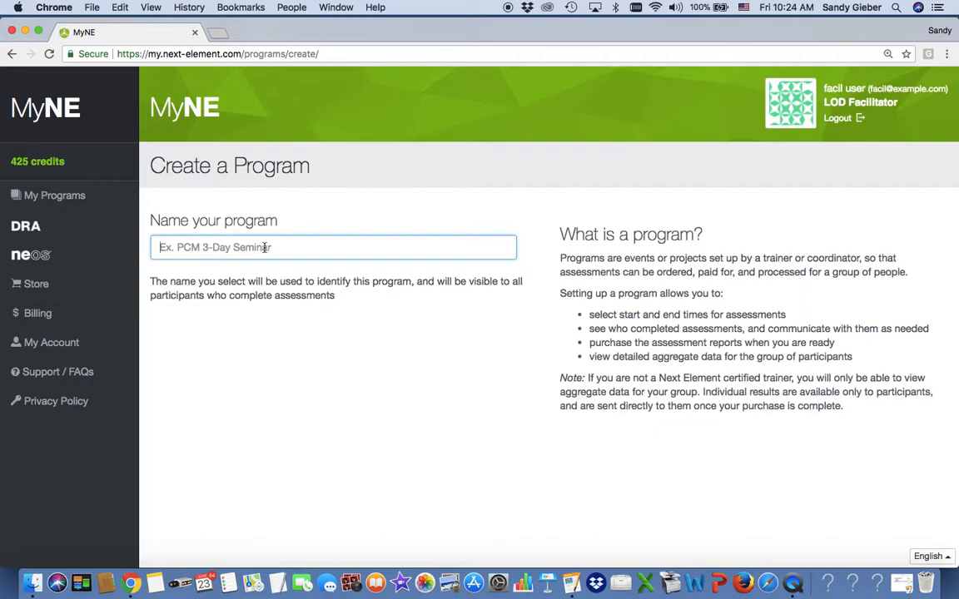
{"action": "type", "text": "Ne"}
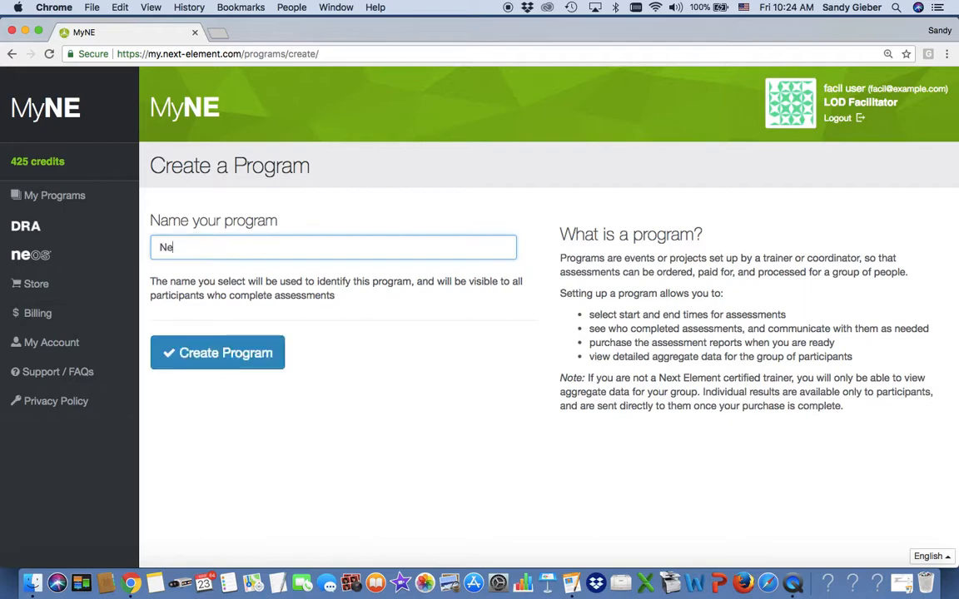
{"action": "type", "text": "xt Element"}
{"action": "key", "text": "BackSpace"}
{"action": "key", "text": "BackSpace"}
{"action": "key", "text": "BackSpace"}
{"action": "key", "text": "BackSpace"}
{"action": "type", "text": "ment Conflict and "}
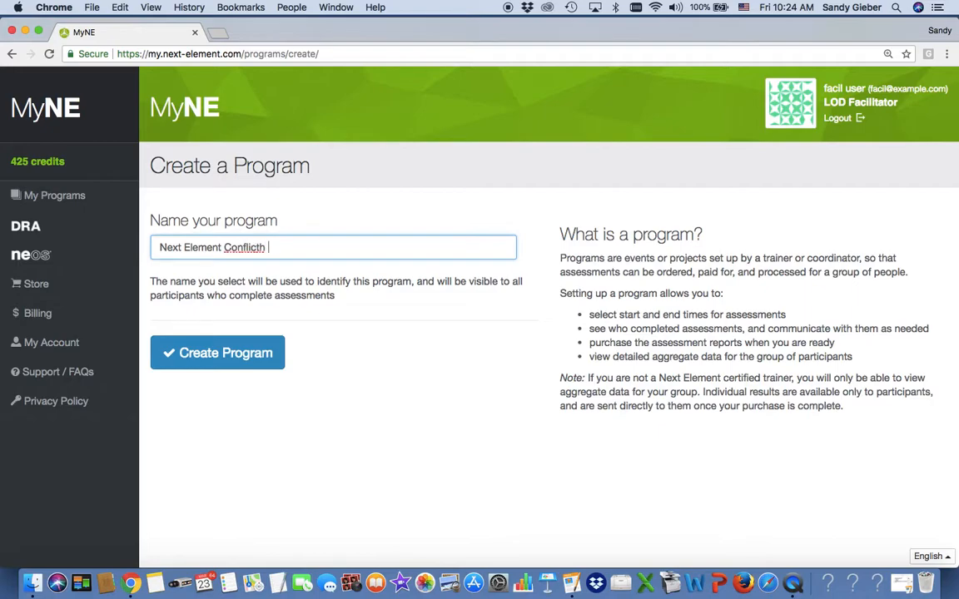
{"action": "type", "text": "You workshop"}
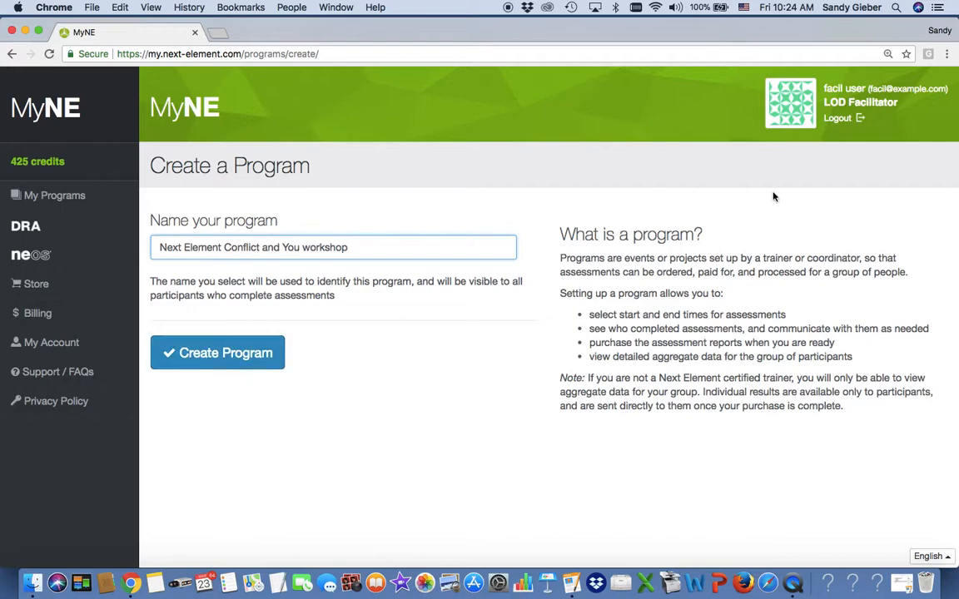
{"action": "left_click", "coordinate": [200, 356]}
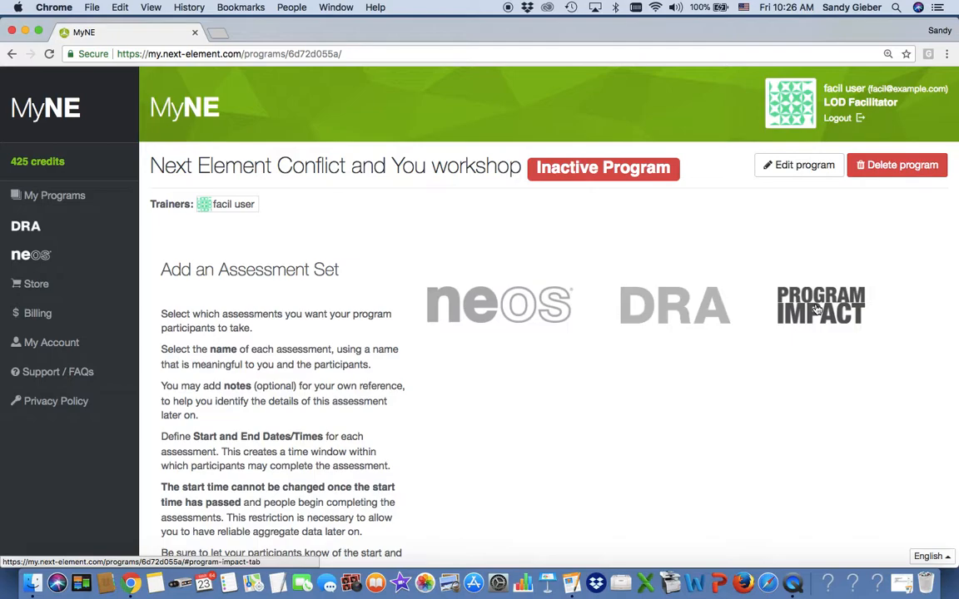
- Start a DRA assessment set for the program and name it "NE Conflict and You Drama Resilience Assessment"
{"action": "left_click", "coordinate": [671, 309]}
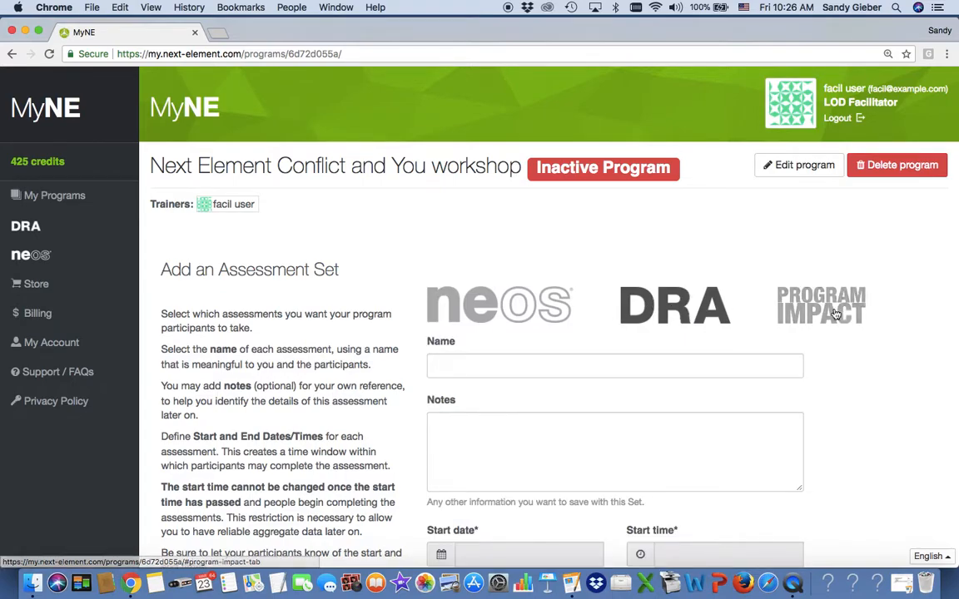
{"action": "scroll", "coordinate": [843, 317], "scroll_direction": "down", "scroll_amount": 3}
{"action": "scroll", "coordinate": [901, 369], "scroll_direction": "down", "scroll_amount": 1}
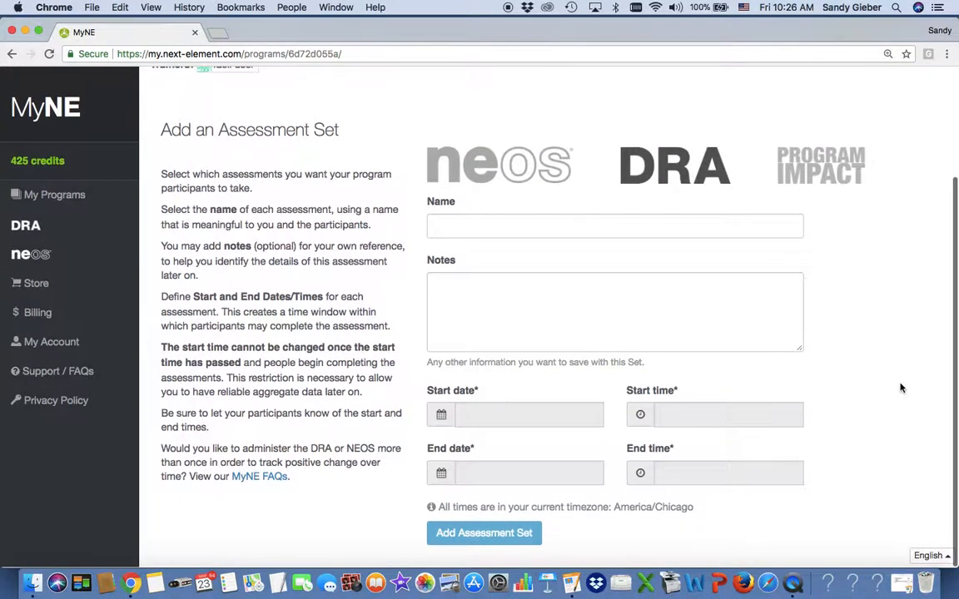
{"action": "left_click", "coordinate": [547, 229]}
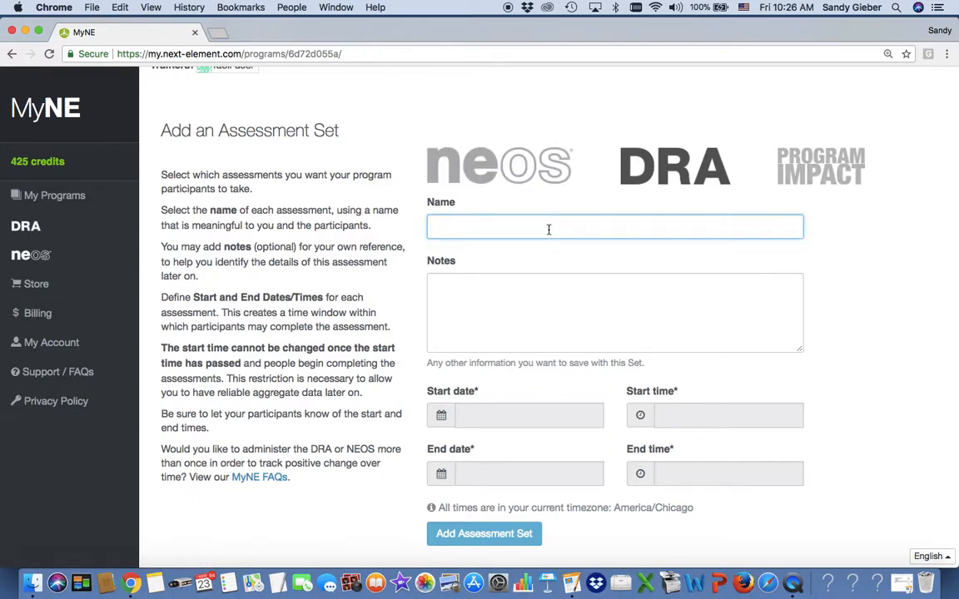
{"action": "type", "text": "NE Conflict and You DR"}
{"action": "key", "text": "BackSpace"}
{"action": "type", "text": "rama Resis"}
{"action": "key", "text": "BackSpace"}
{"action": "type", "text": "lience"}
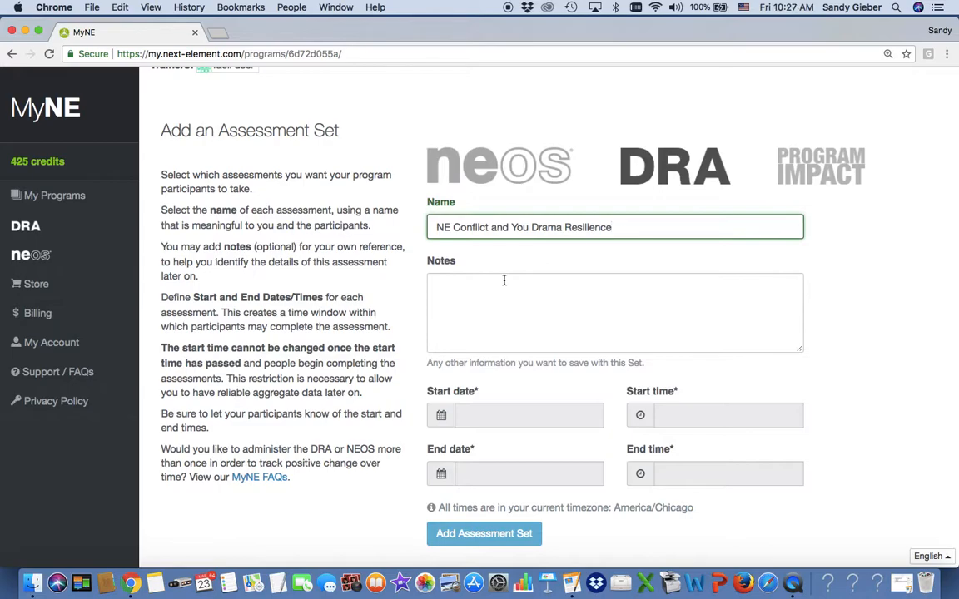
{"action": "type", "text": " Assessment"}
- Enter "Facilitator notes to be added here" as the assessment set's notes
{"action": "left_click", "coordinate": [534, 303]}
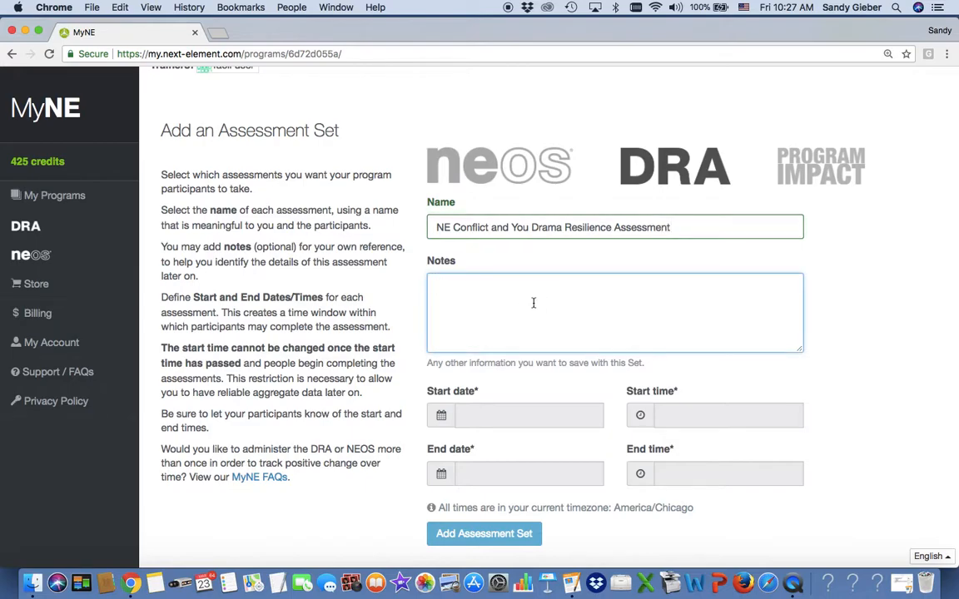
{"action": "scroll", "coordinate": [509, 330], "scroll_direction": "down", "scroll_amount": 1}
{"action": "scroll", "coordinate": [509, 330], "scroll_direction": "up", "scroll_amount": 1}
{"action": "type", "text": "Note"}
{"action": "key", "text": "BackSpace"}
{"action": "key", "text": "BackSpace"}
{"action": "key", "text": "BackSpace"}
{"action": "key", "text": "BackSpace"}
{"action": "type", "text": "Facilitator notes to be added here"}
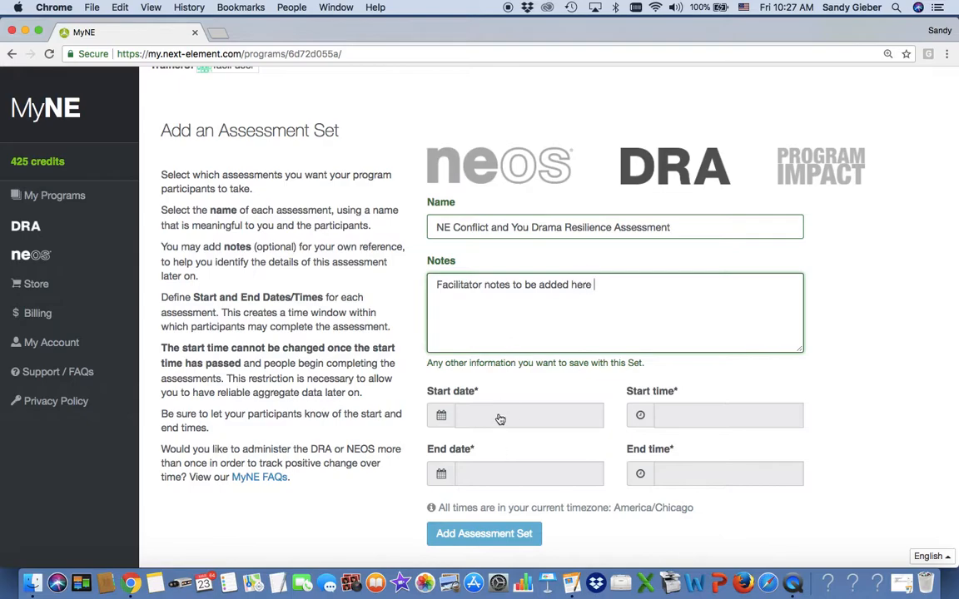
- Set the assessment's start date to March 23, 2018 and its start time to 5:00 PM
{"action": "left_click", "coordinate": [500, 420]}
{"action": "scroll", "coordinate": [715, 400], "scroll_direction": "down", "scroll_amount": 2}
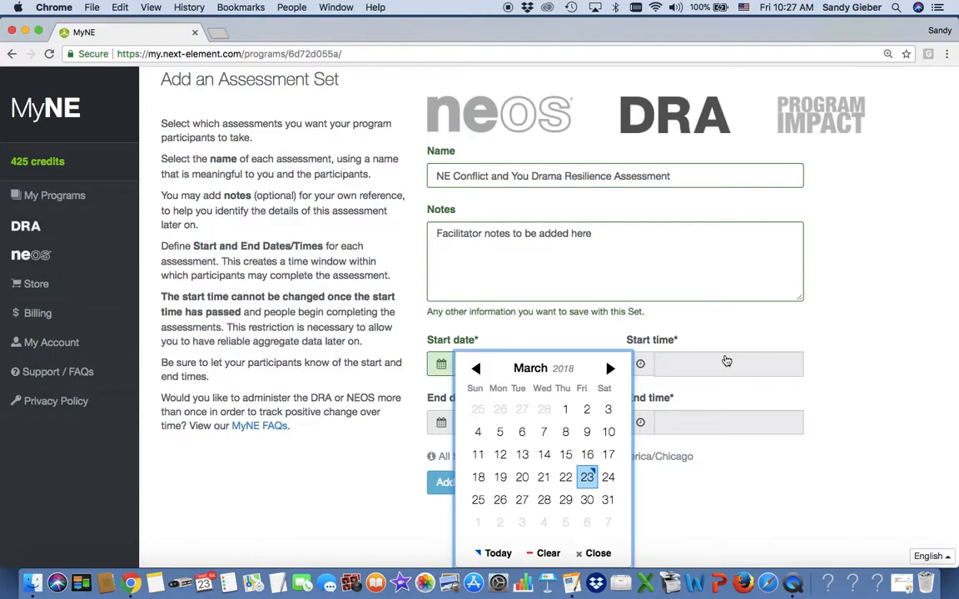
{"action": "left_click", "coordinate": [588, 477]}
{"action": "left_click", "coordinate": [587, 477]}
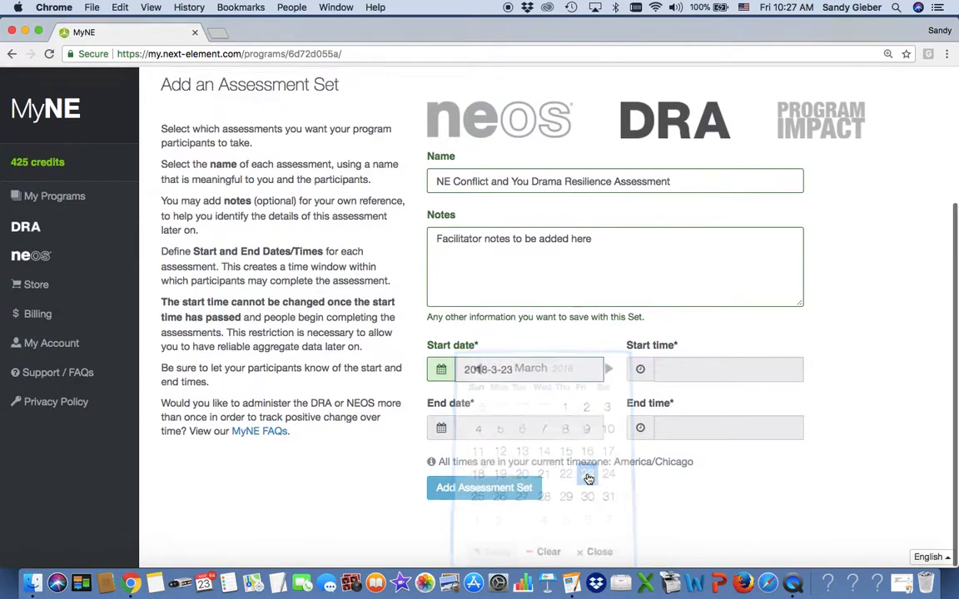
{"action": "left_click", "coordinate": [691, 366]}
{"action": "scroll", "coordinate": [676, 499], "scroll_direction": "down", "scroll_amount": 20}
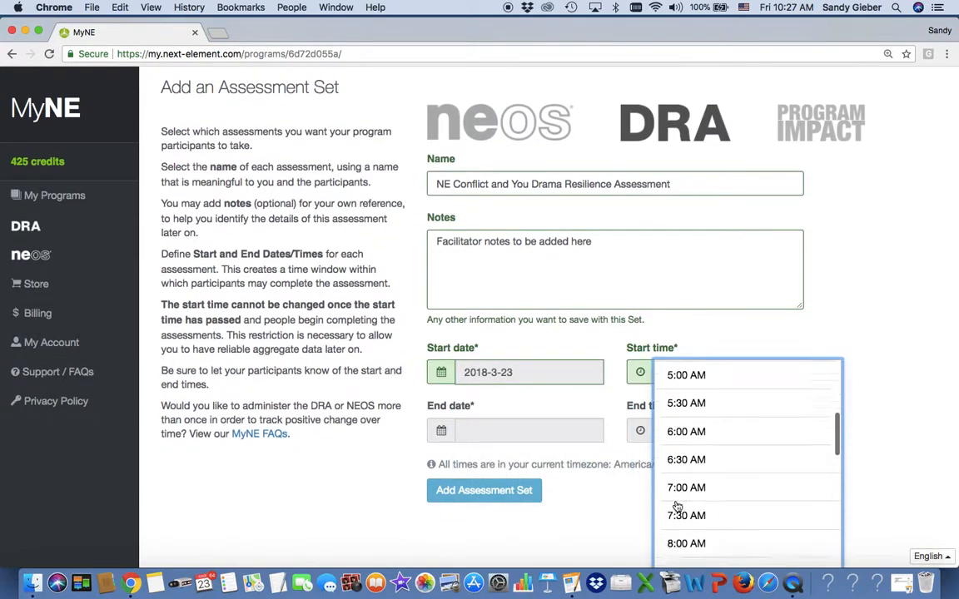
{"action": "scroll", "coordinate": [679, 426], "scroll_direction": "up", "scroll_amount": 2}
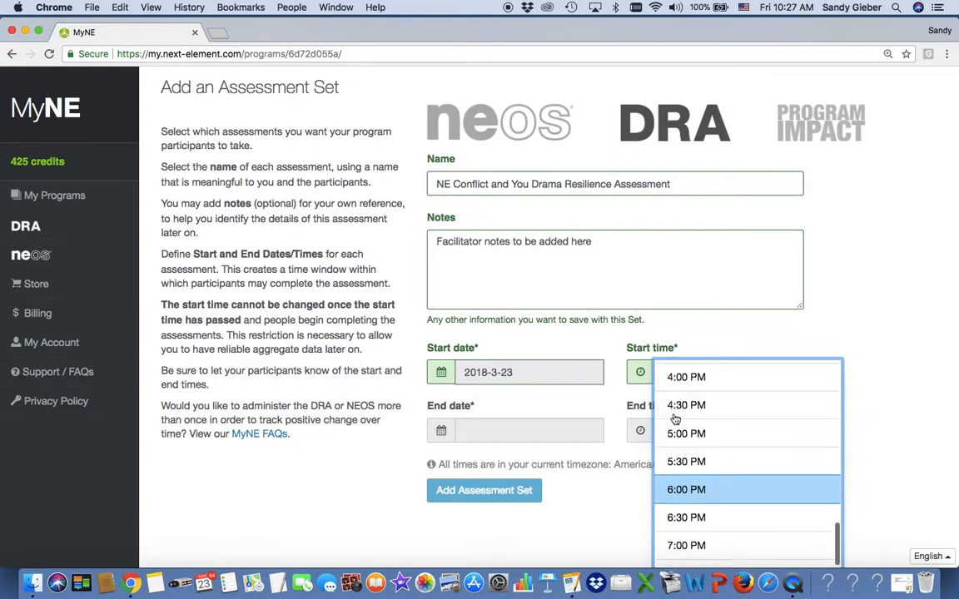
{"action": "left_click", "coordinate": [670, 433]}
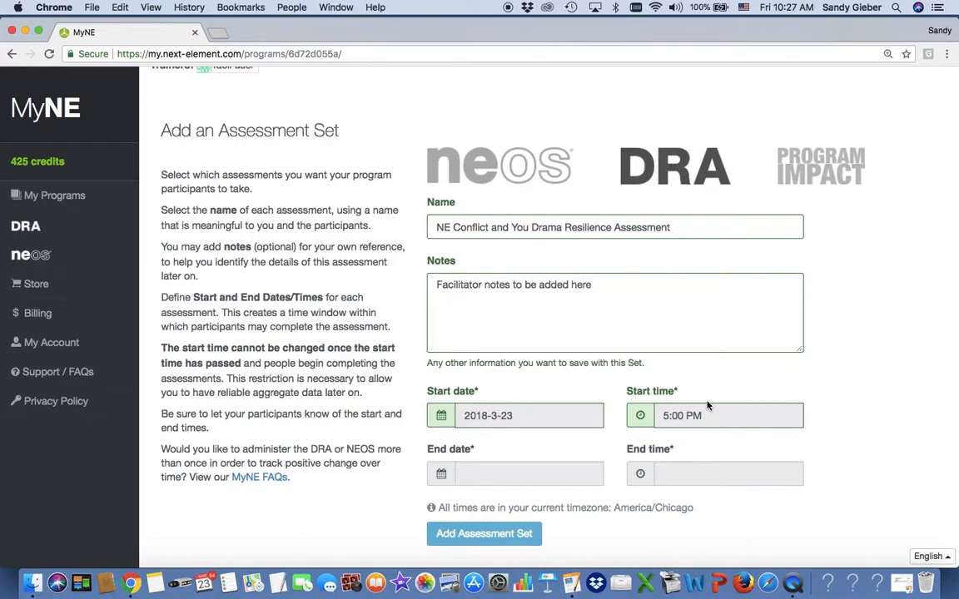
- Set the assessment's end to March 30, 2018 at 9:00 AM and add the assessment set to the program
{"action": "left_click", "coordinate": [513, 472]}
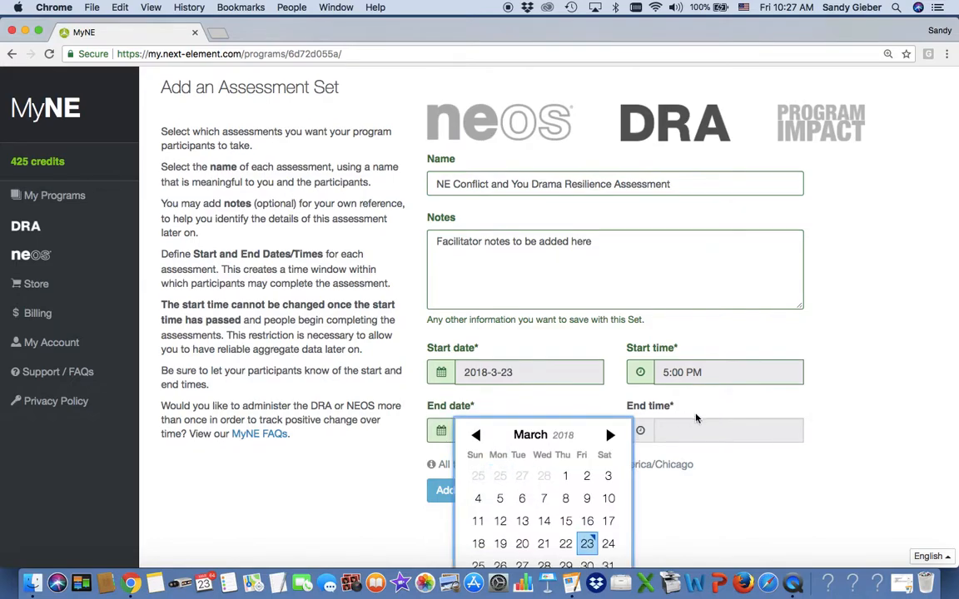
{"action": "scroll", "coordinate": [606, 476], "scroll_direction": "down", "scroll_amount": 2}
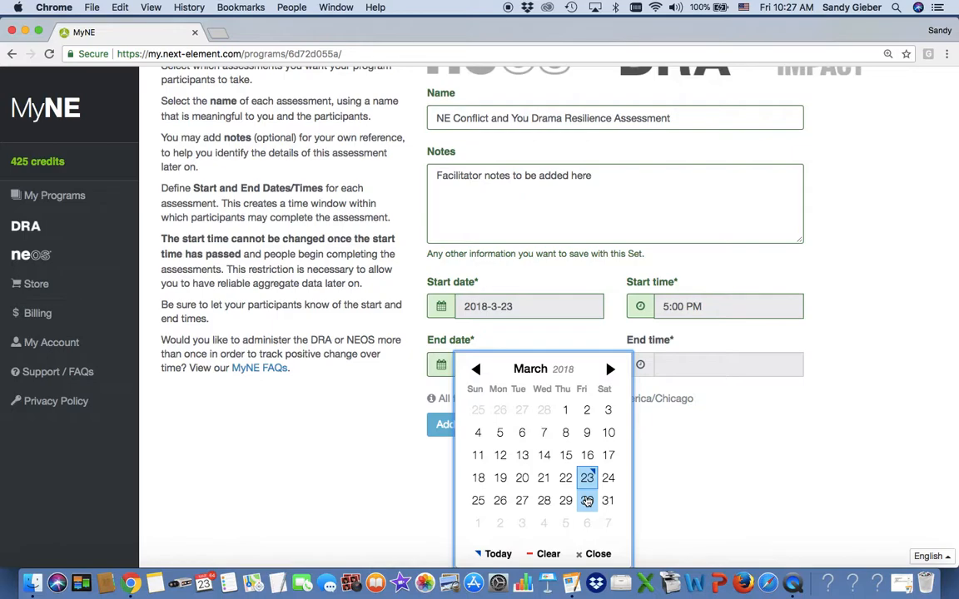
{"action": "left_click", "coordinate": [587, 501]}
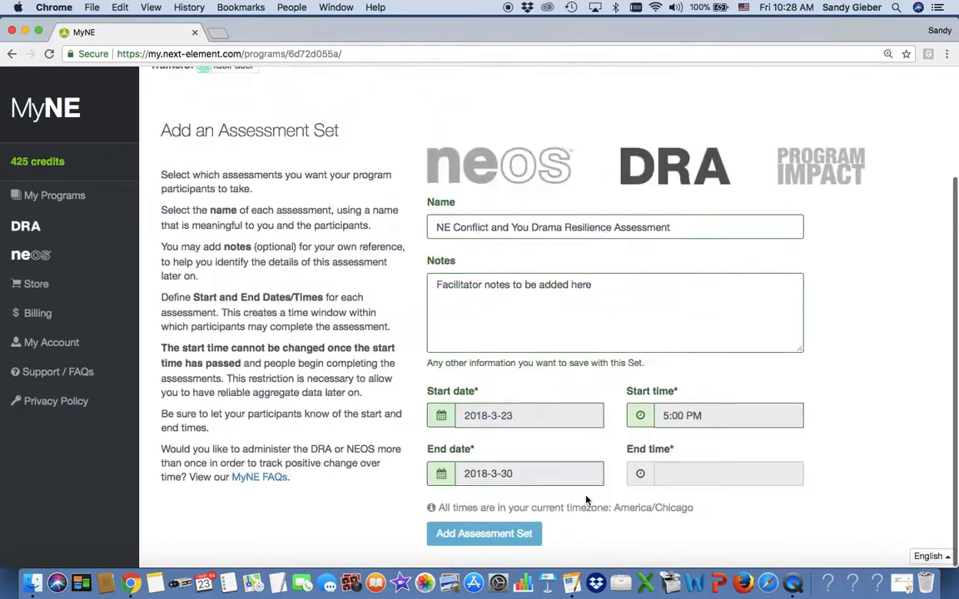
{"action": "left_click", "coordinate": [666, 473]}
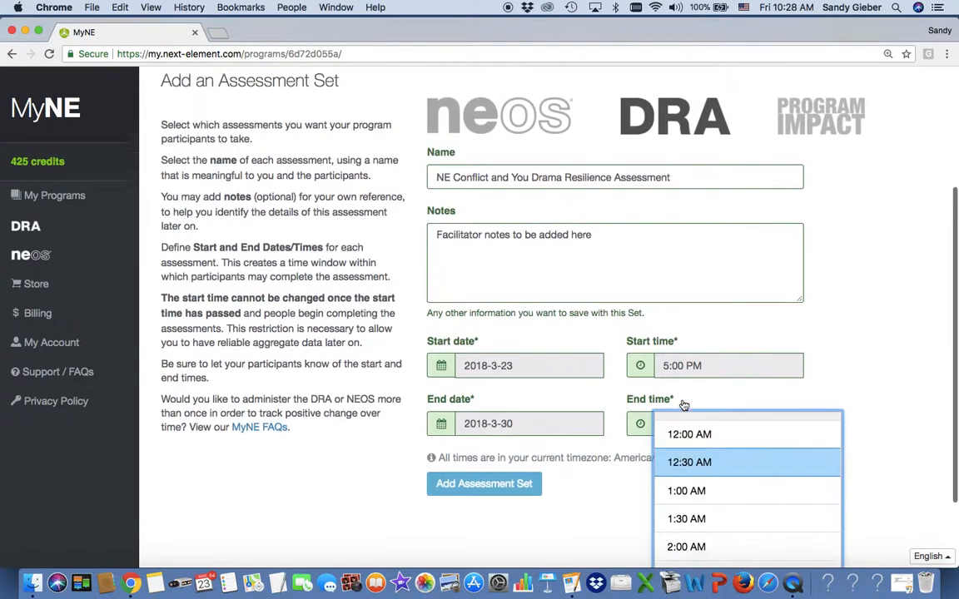
{"action": "scroll", "coordinate": [699, 479], "scroll_direction": "down", "scroll_amount": 5}
{"action": "scroll", "coordinate": [701, 481], "scroll_direction": "down", "scroll_amount": 10}
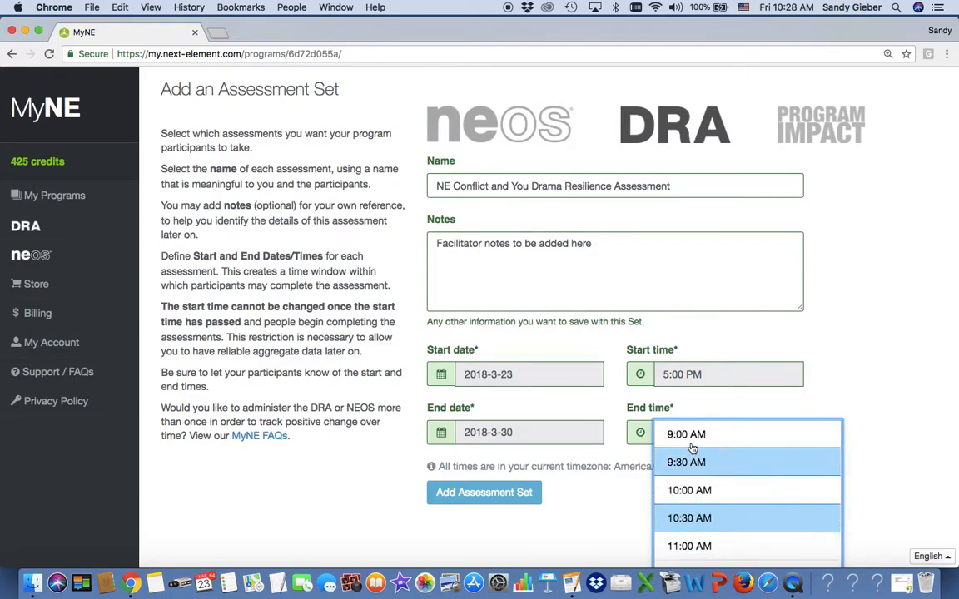
{"action": "left_click", "coordinate": [691, 440]}
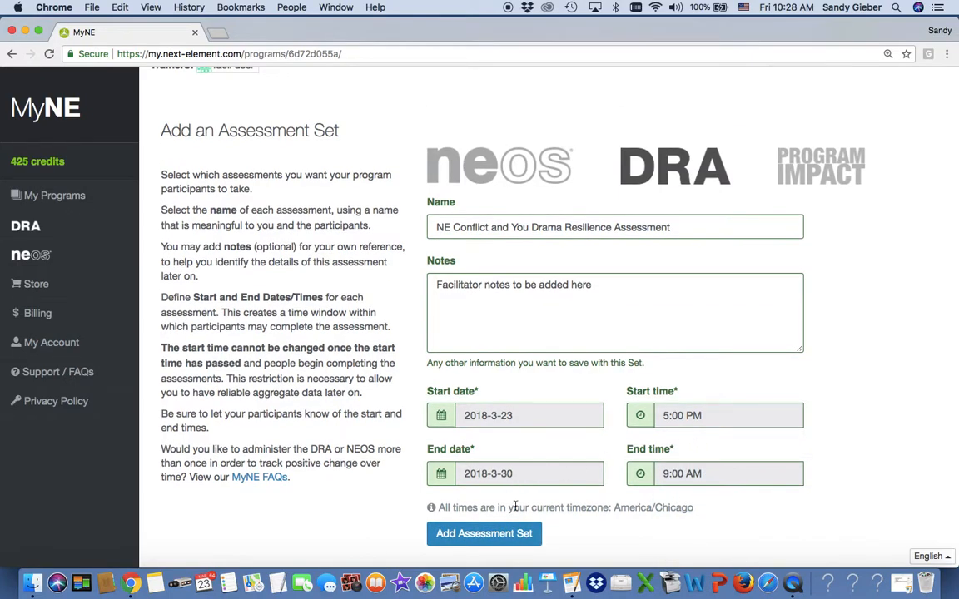
{"action": "left_click", "coordinate": [475, 534]}
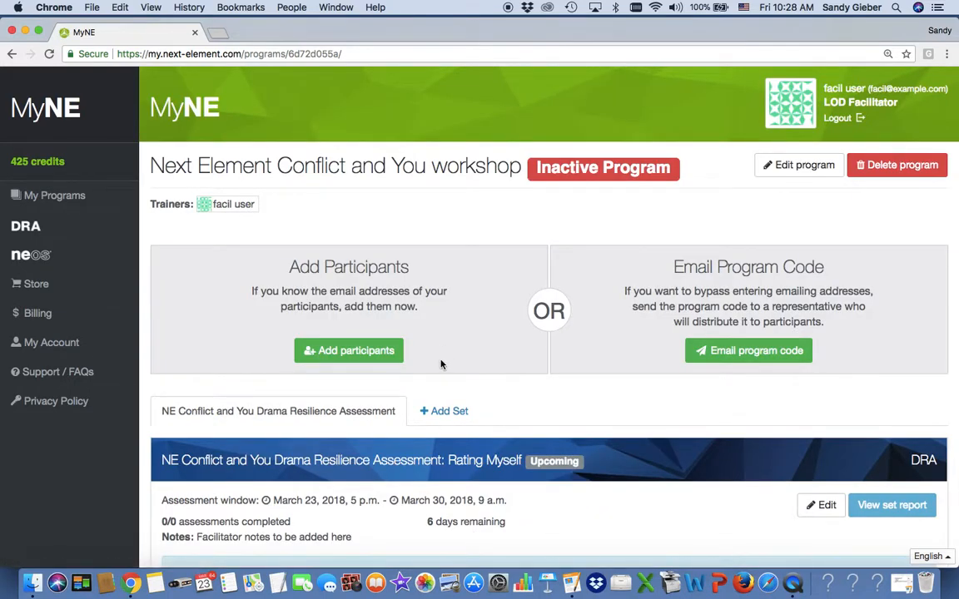
- Open the new participants form and fill the first row by entering the participant's e-mail and choosing the matching suggestion
{"action": "scroll", "coordinate": [441, 364], "scroll_direction": "down", "scroll_amount": 2}
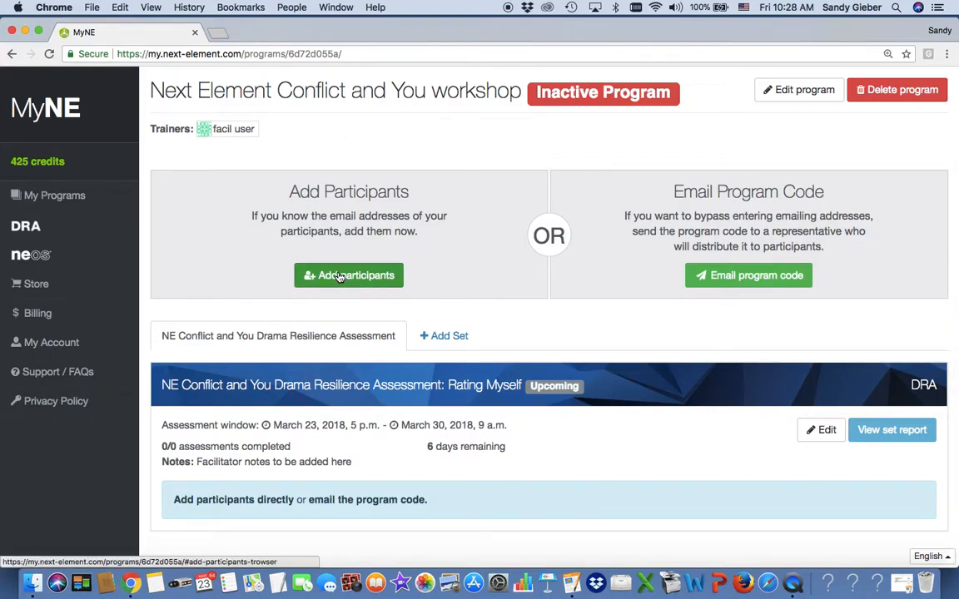
{"action": "left_click", "coordinate": [339, 278]}
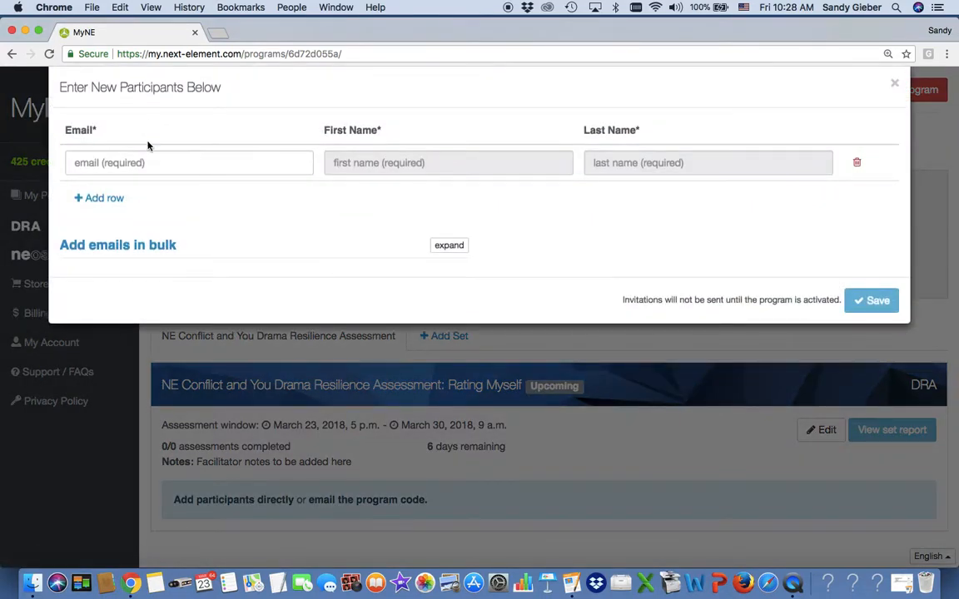
{"action": "left_click", "coordinate": [143, 162]}
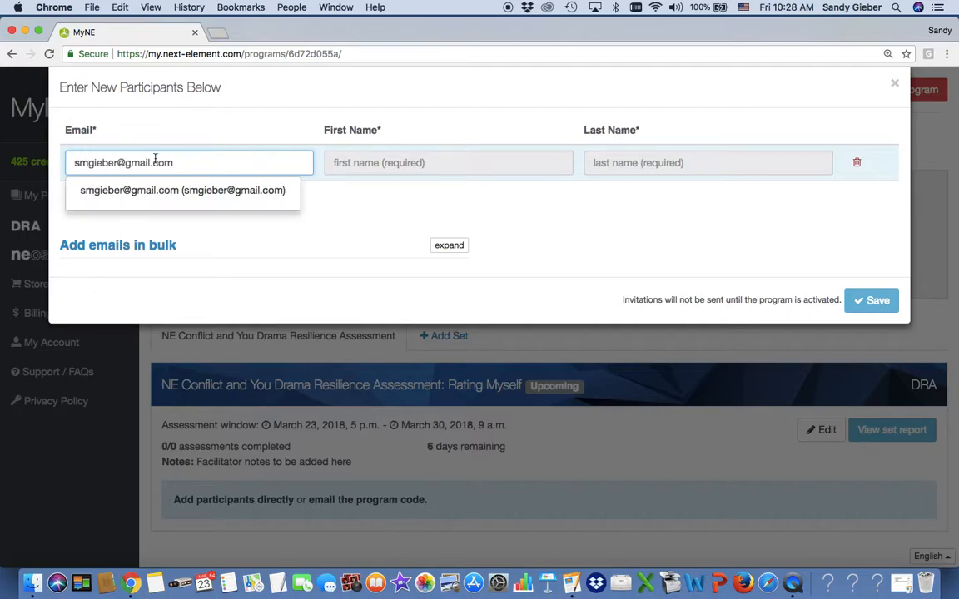
{"action": "left_click", "coordinate": [143, 188]}
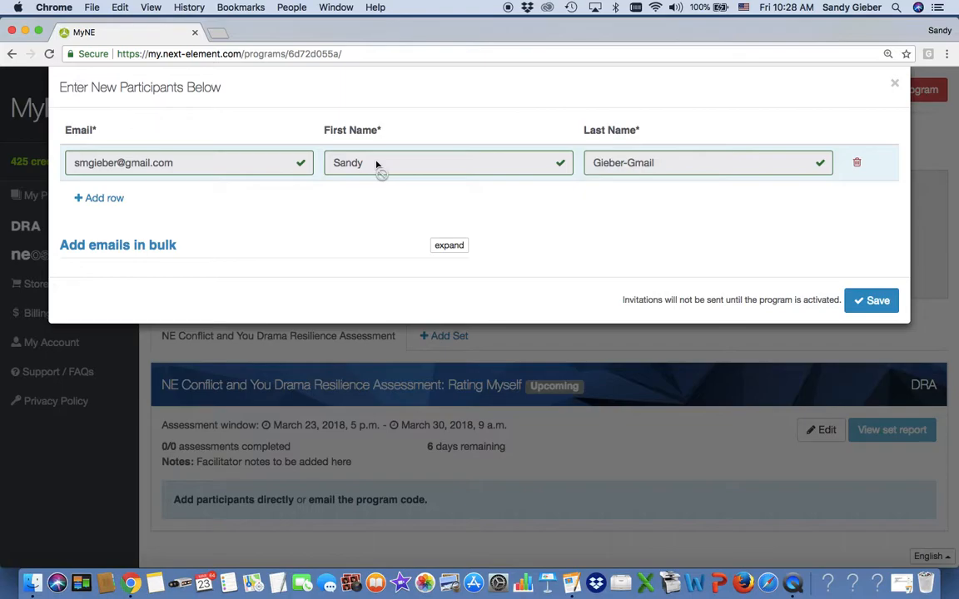
{"action": "left_click", "coordinate": [98, 198]}
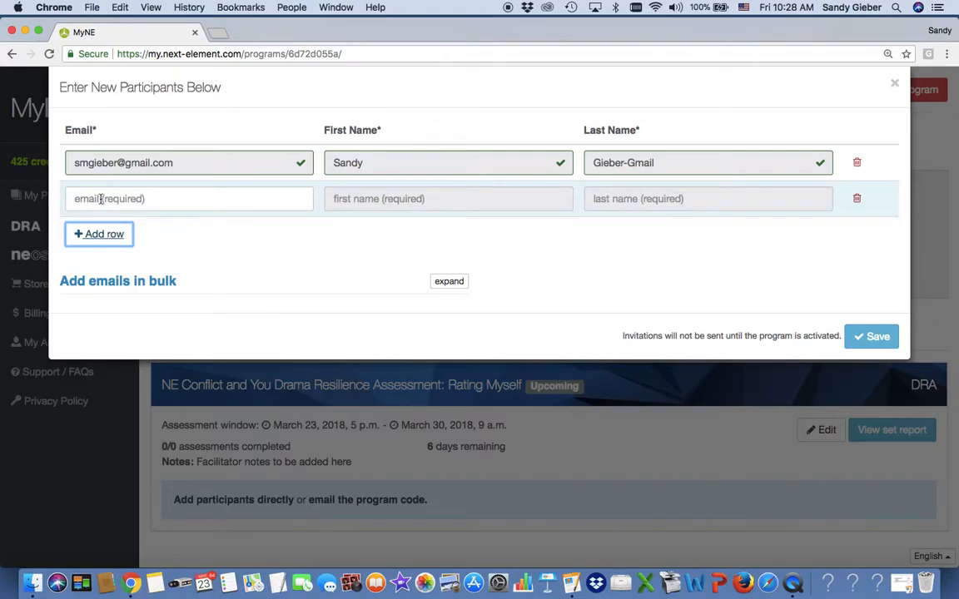
{"action": "left_click", "coordinate": [154, 200]}
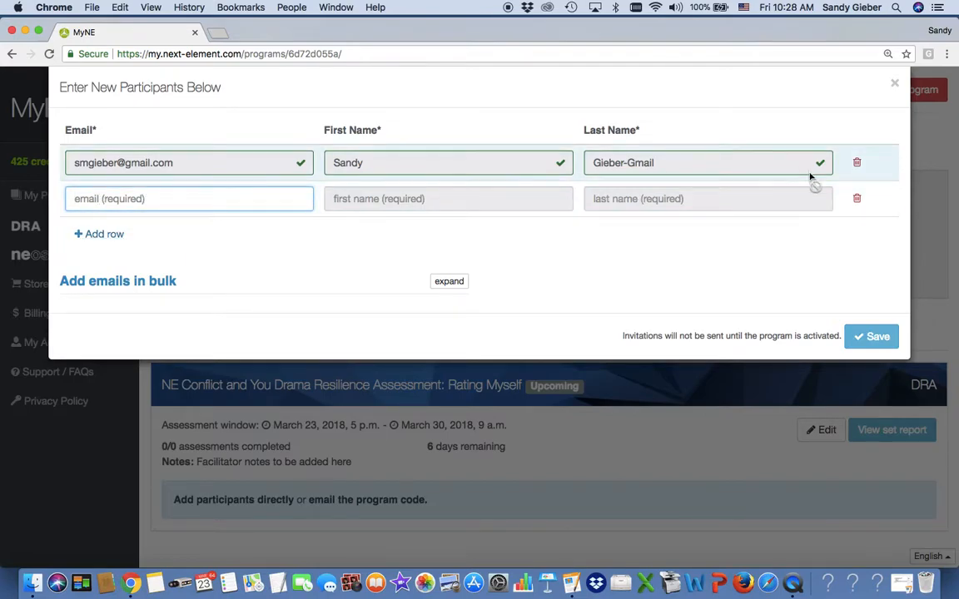
{"action": "left_click", "coordinate": [856, 200]}
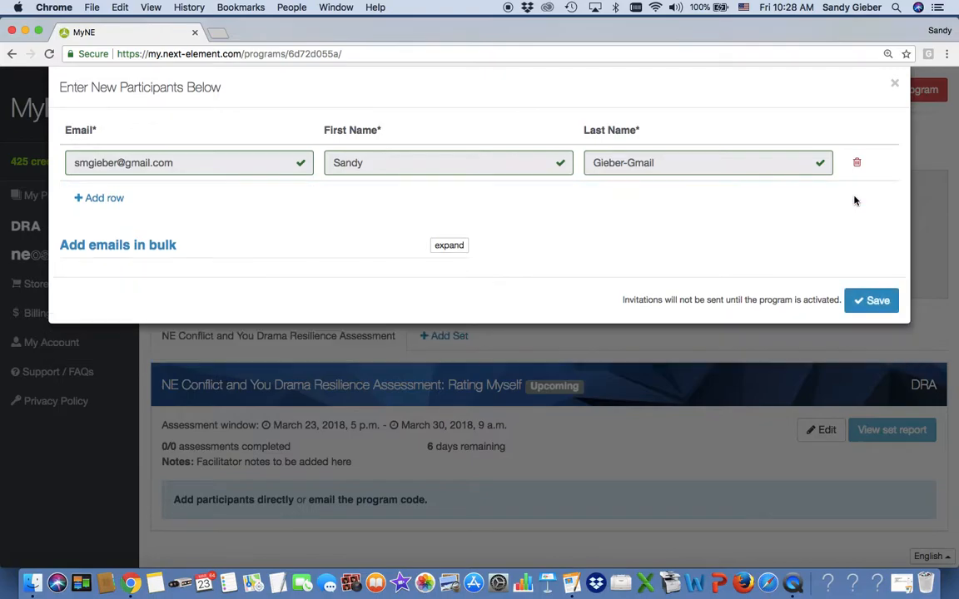
- Save the entered participant to the workshop program
{"action": "left_click", "coordinate": [872, 301]}
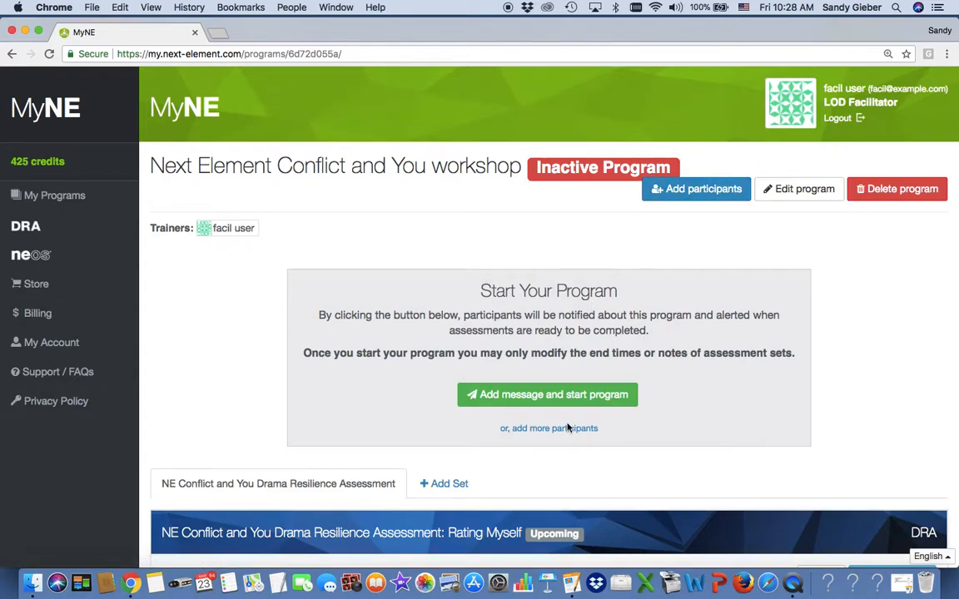
{"action": "scroll", "coordinate": [566, 383], "scroll_direction": "down", "scroll_amount": 2}
{"action": "scroll", "coordinate": [566, 379], "scroll_direction": "down", "scroll_amount": 1}
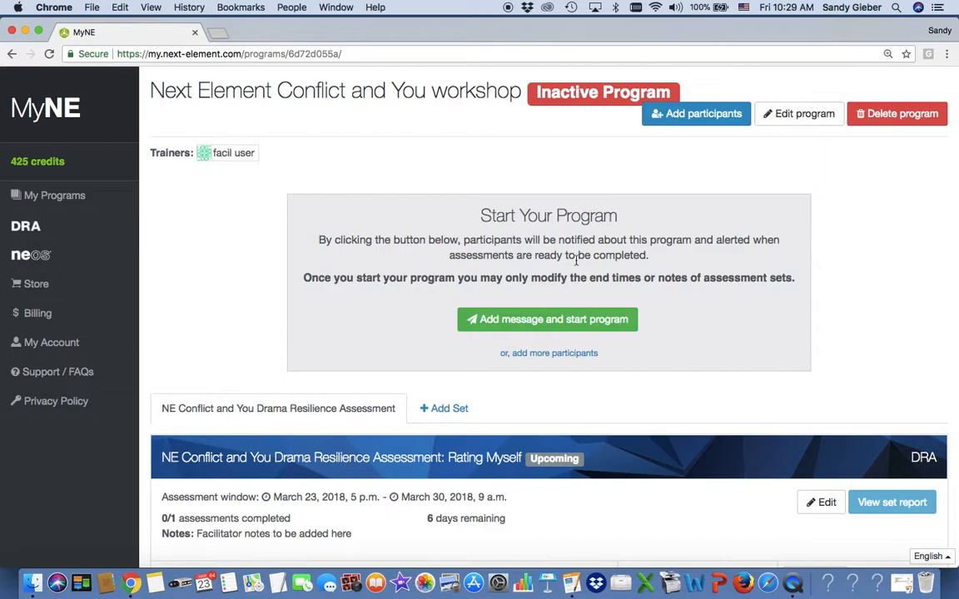
- Write the custom message "Hello team, I am excited to spend time with you on 3/30. Blah ---" and start the program, sending participant invitations
{"action": "left_click", "coordinate": [538, 323]}
{"action": "left_click", "coordinate": [283, 185]}
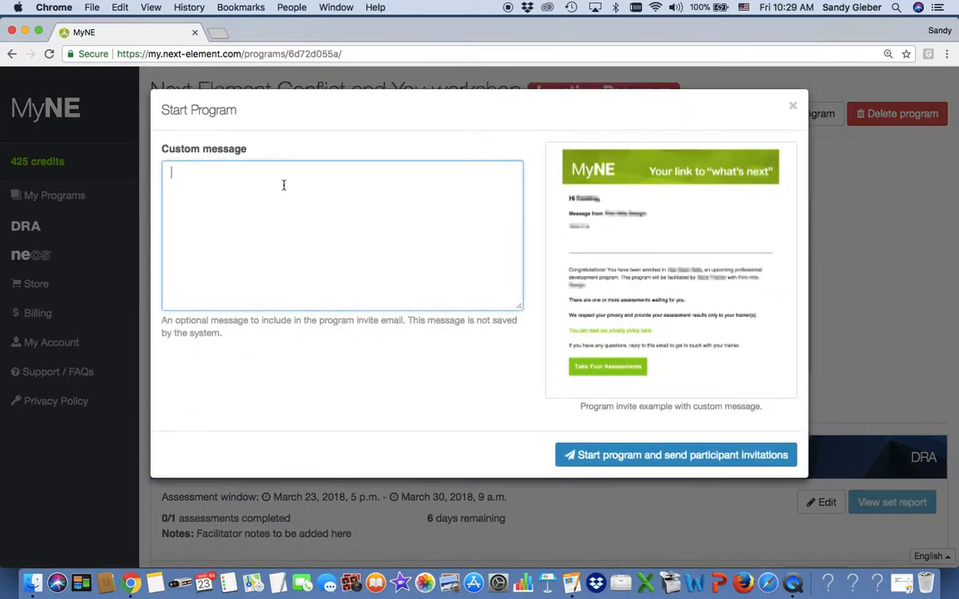
{"action": "type", "text": "Hello team,"}
{"action": "key", "text": "Return"}
{"action": "type", "text": "I am excited to spend time with you"}
{"action": "key", "text": "BackSpace"}
{"action": "key", "text": "BackSpace"}
{"action": "key", "text": "BackSpace"}
{"action": "type", "text": "you on 3/30.  Blah --"}
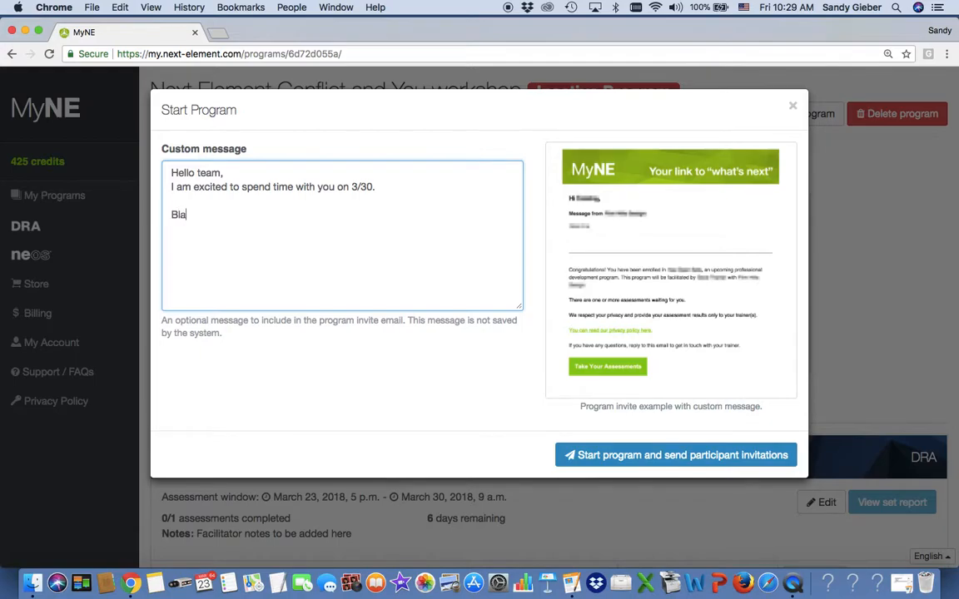
{"action": "type", "text": "-"}
{"action": "left_click", "coordinate": [624, 456]}
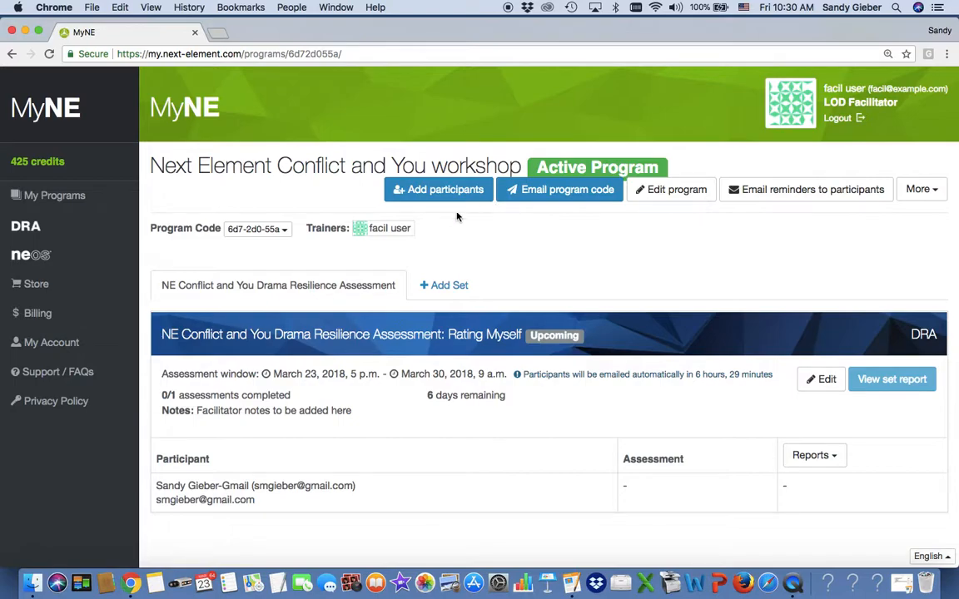
- View the active program's new participants form, close it without adding anyone, and view the participant report options
{"action": "left_click", "coordinate": [445, 190]}
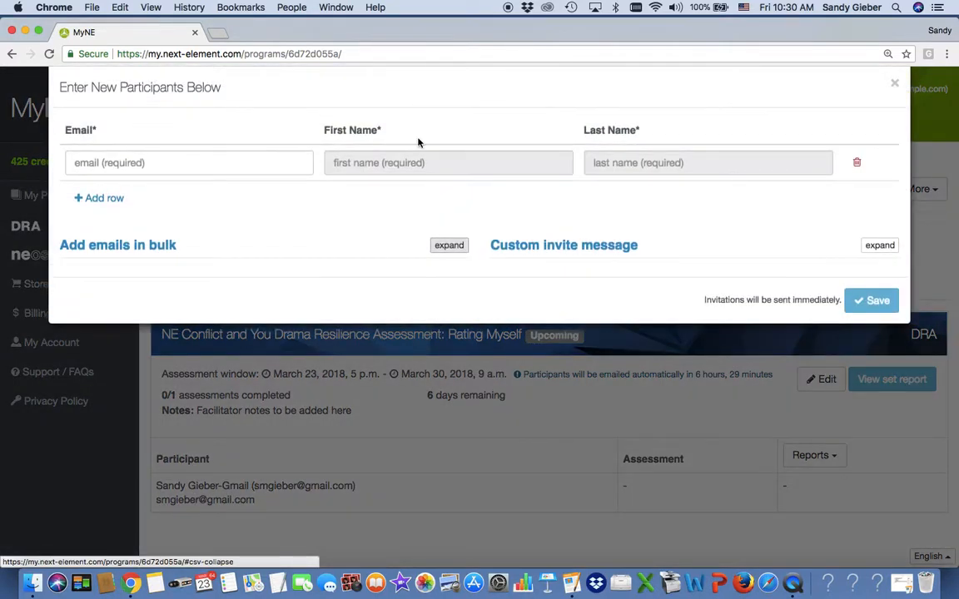
{"action": "left_click", "coordinate": [896, 85]}
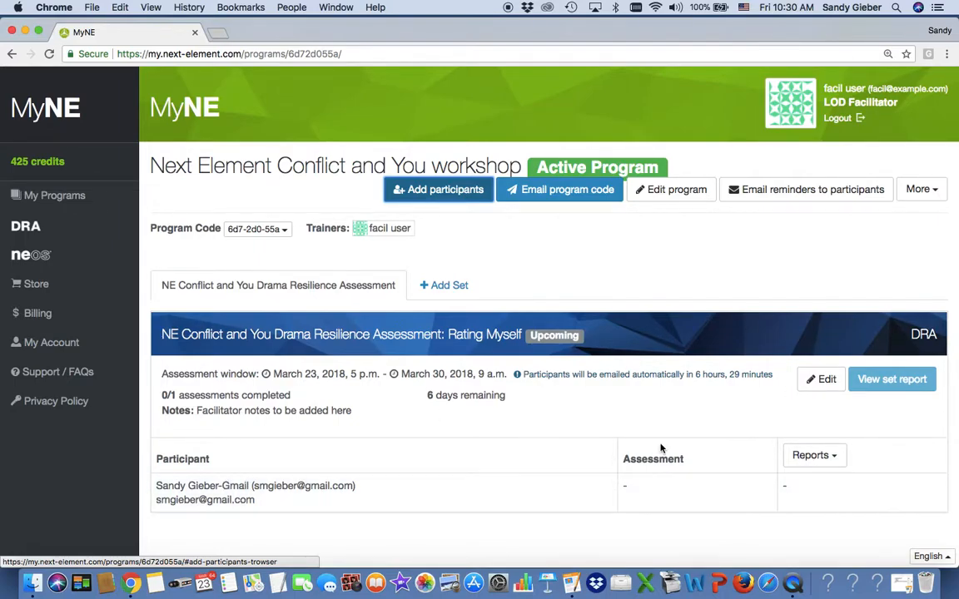
{"action": "left_click", "coordinate": [828, 456]}
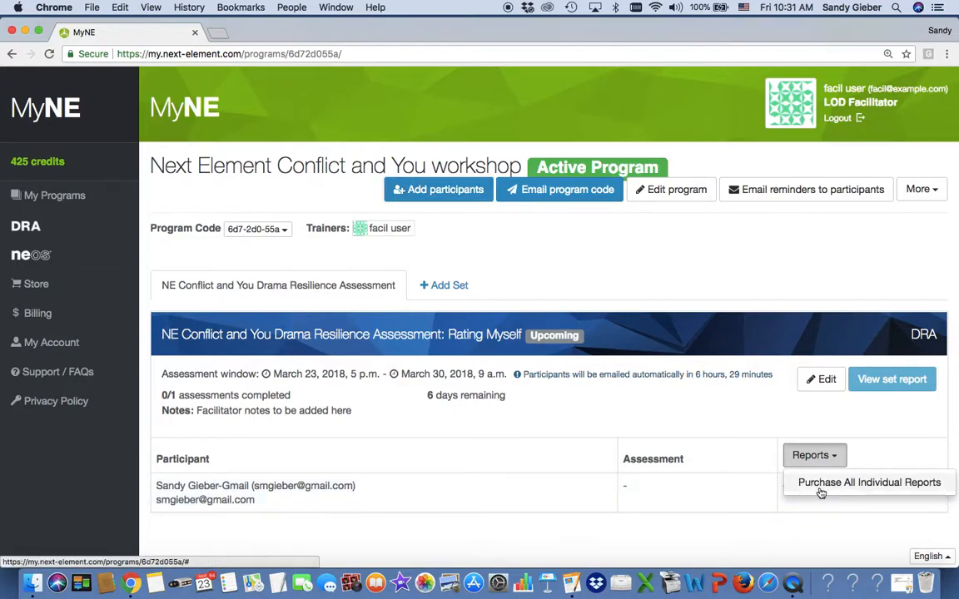